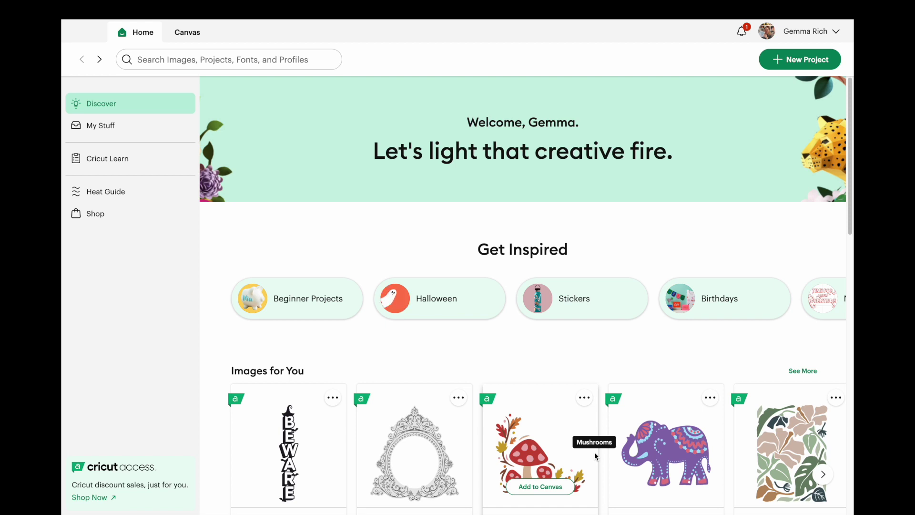
Show the dog artwork canvas, exit full screen, and bring up the paused screen recording
mouse_move(619, 3)
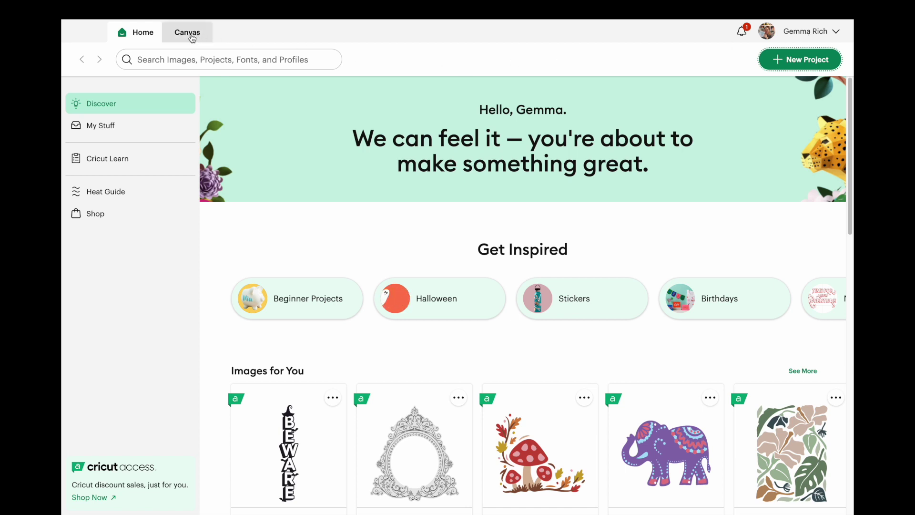
left_click(188, 32)
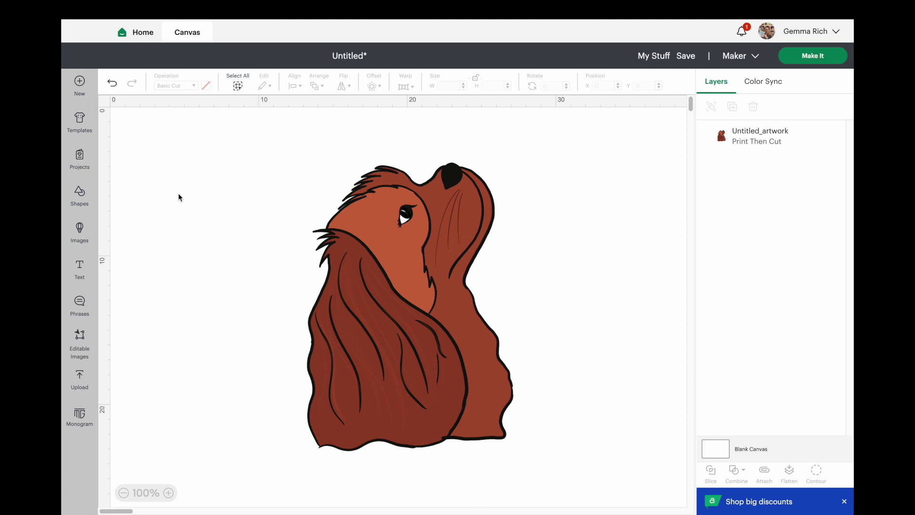
left_click(90, 21)
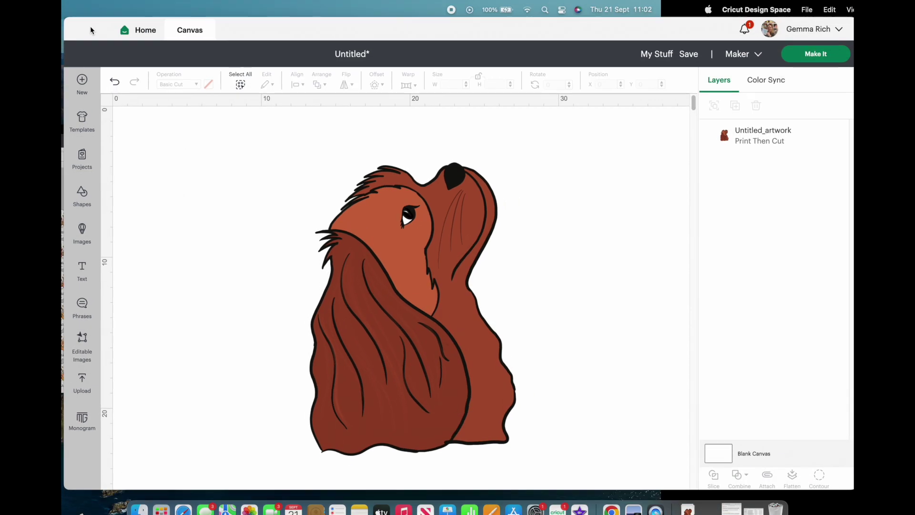
left_click(654, 502)
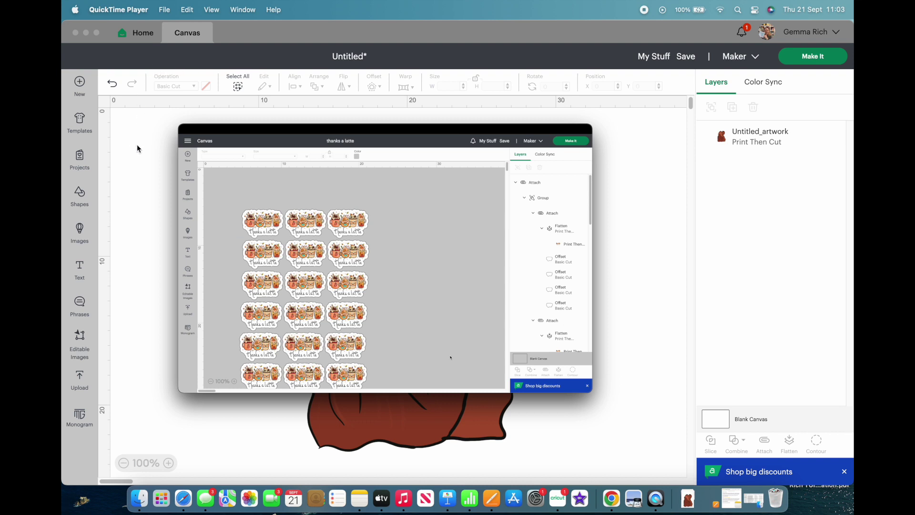
Scrub the QuickTime recording forward to 00:08, then minimise it to reveal the canvas
mouse_move(191, 143)
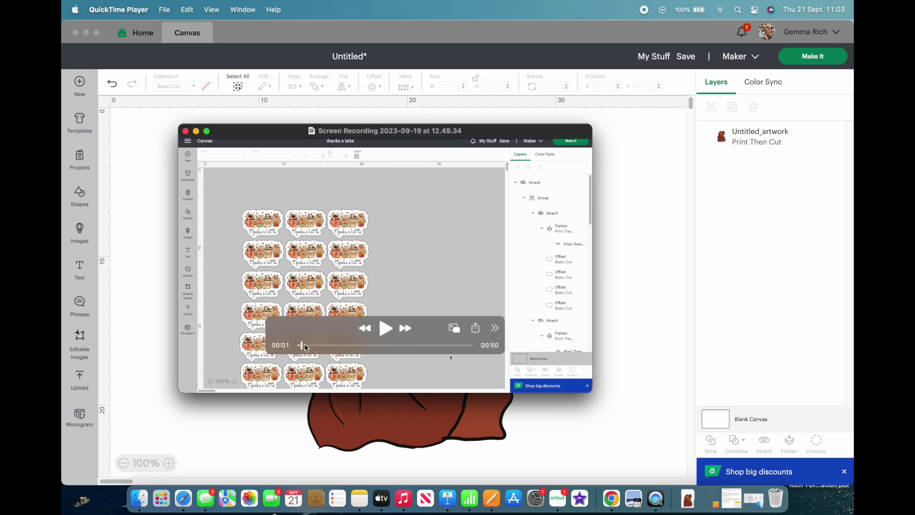
left_click_drag(301, 347, 328, 346)
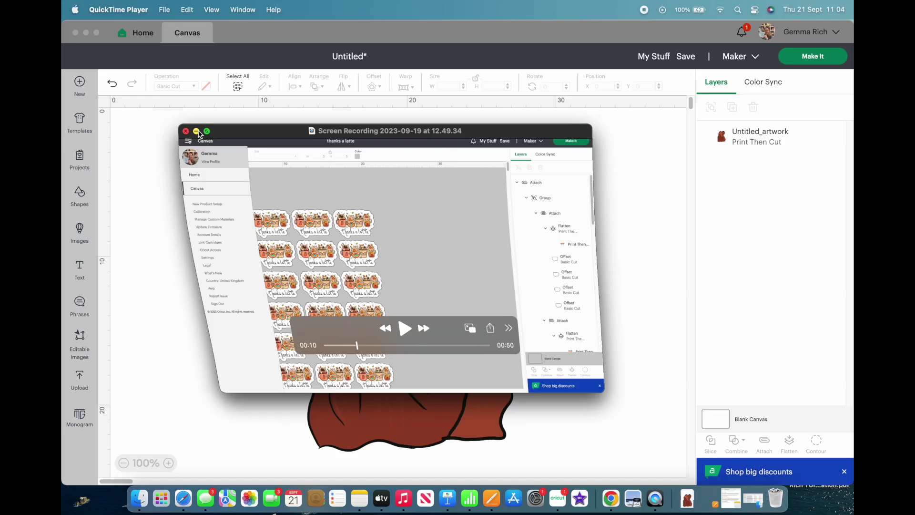
left_click(197, 131)
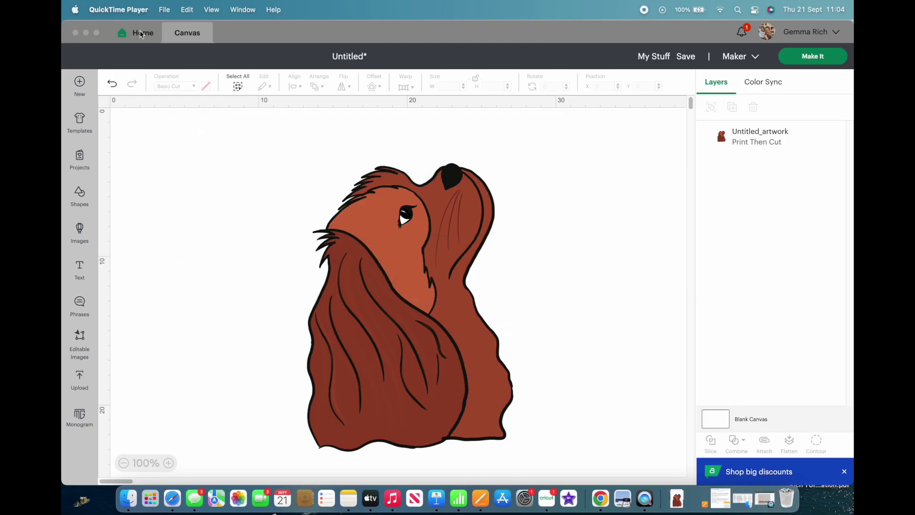
Bring Design Space forward, visit the Home page, return to the canvas, and open the account menu
left_click(128, 38)
left_click(128, 34)
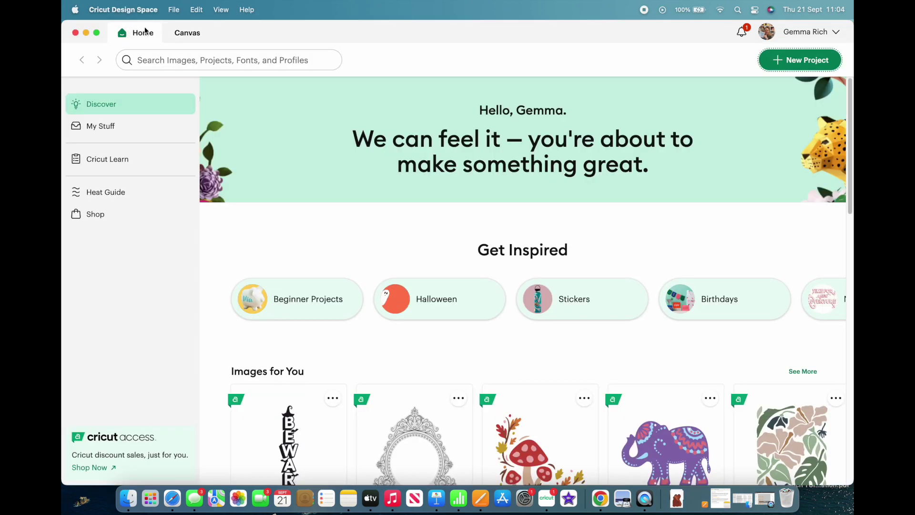
left_click(192, 36)
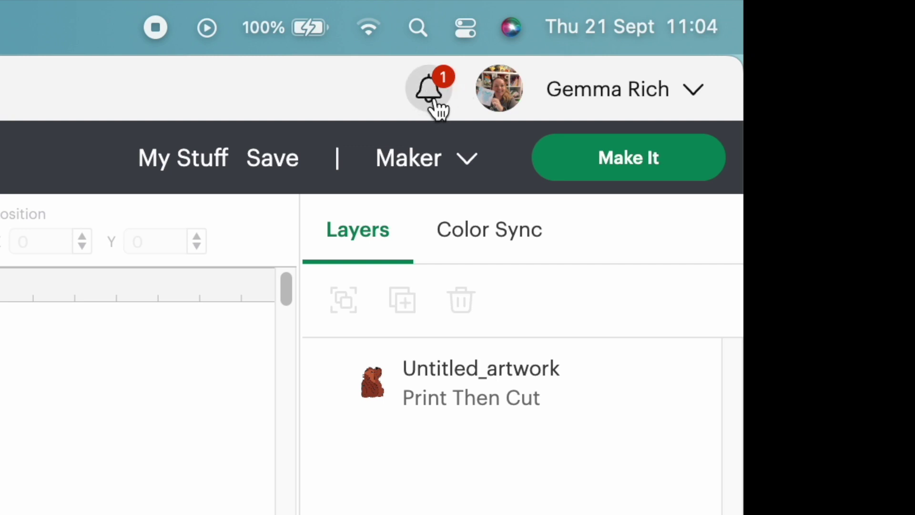
left_click(694, 89)
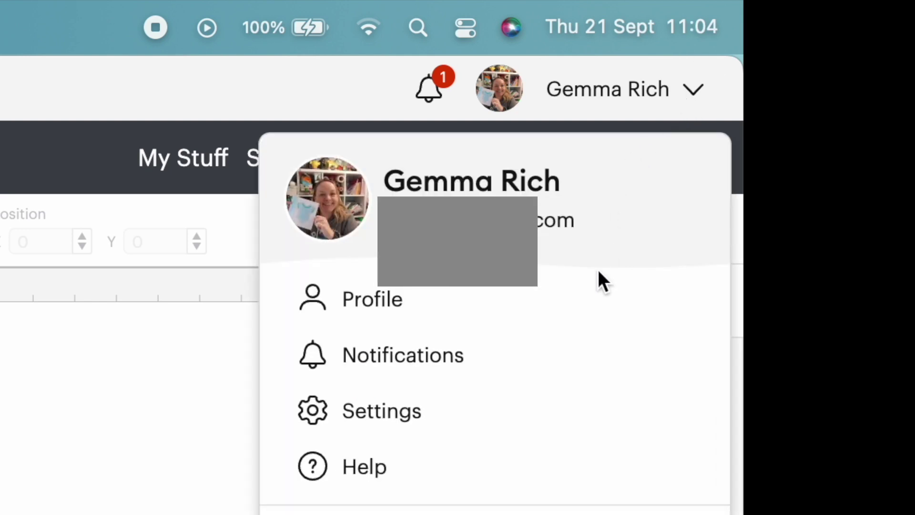
Open your profile page and scroll through its shared projects
left_click(434, 308)
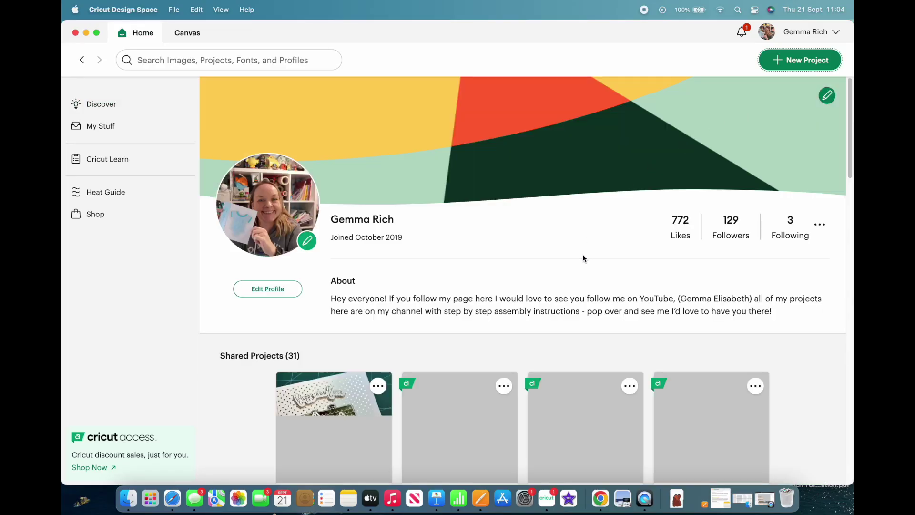
scroll(582, 255, "down", 3)
scroll(584, 256, "down", 5)
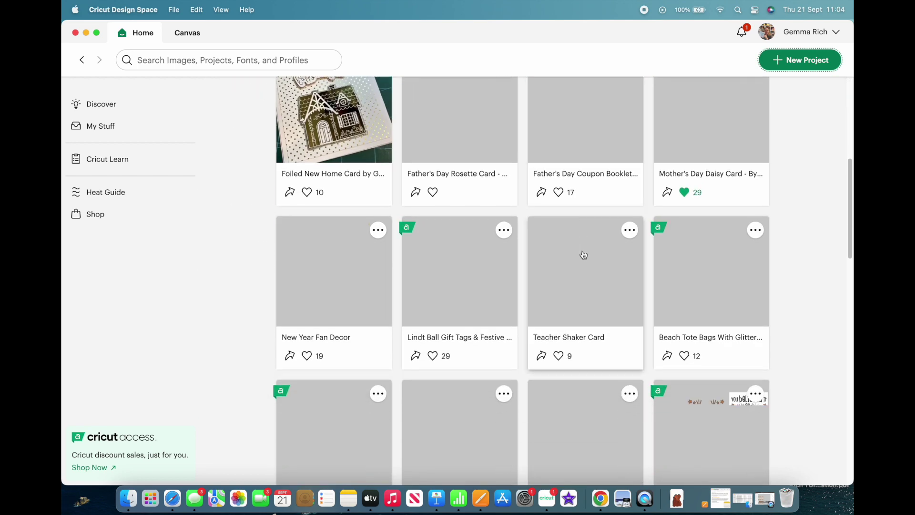
scroll(584, 253, "up", 4)
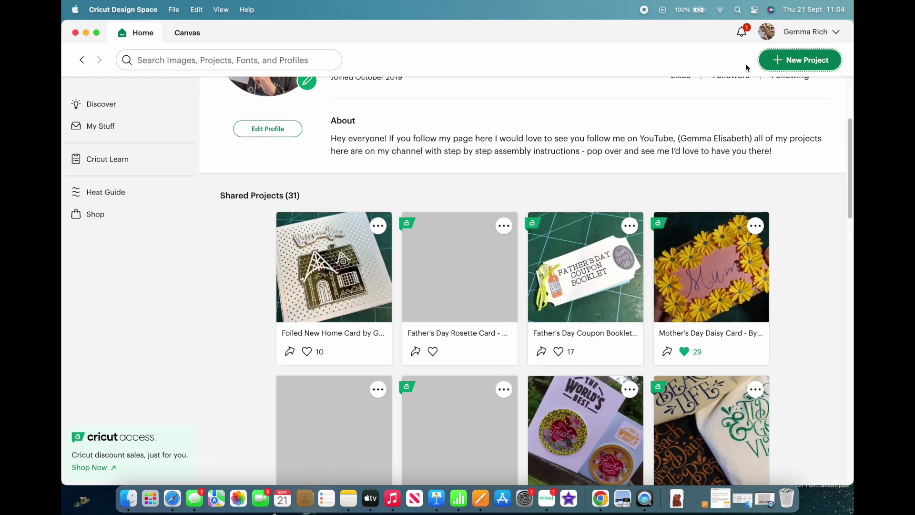
Show the notifications list from the account menu, toggling the bell panel closed and open
left_click(837, 33)
left_click(836, 33)
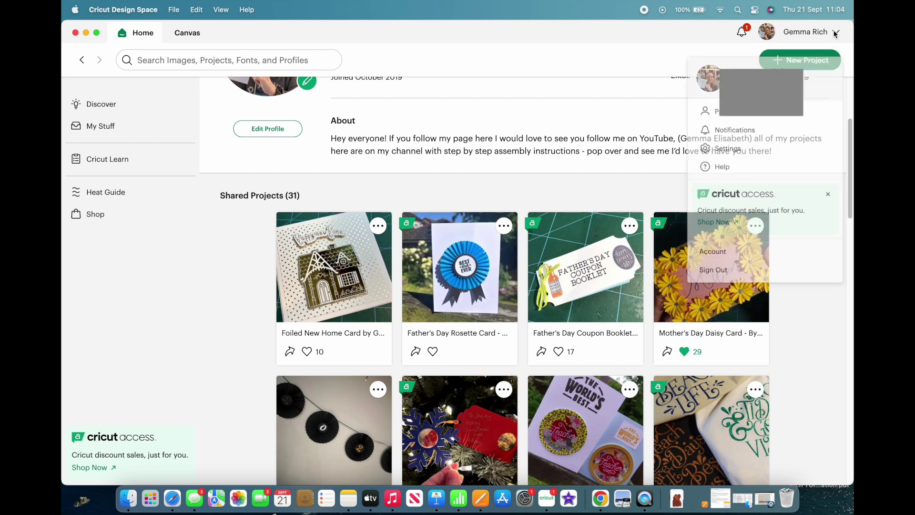
left_click(746, 127)
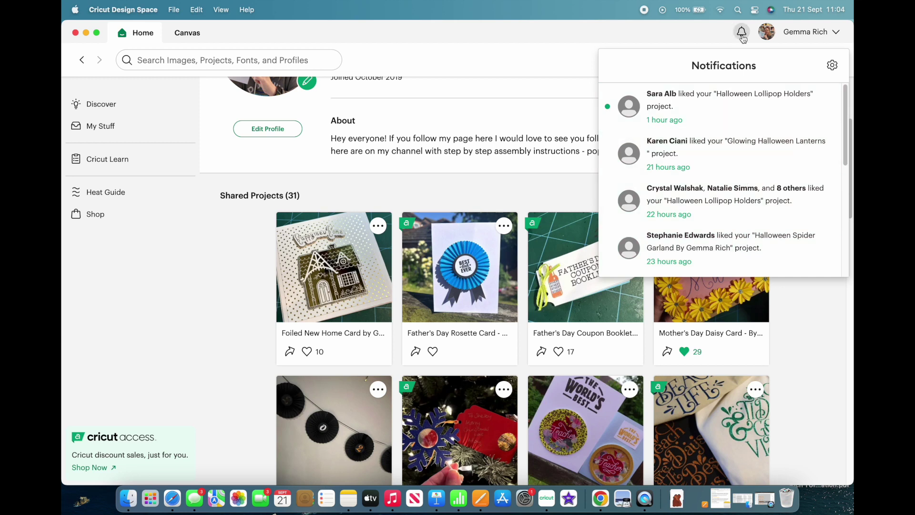
left_click(689, 34)
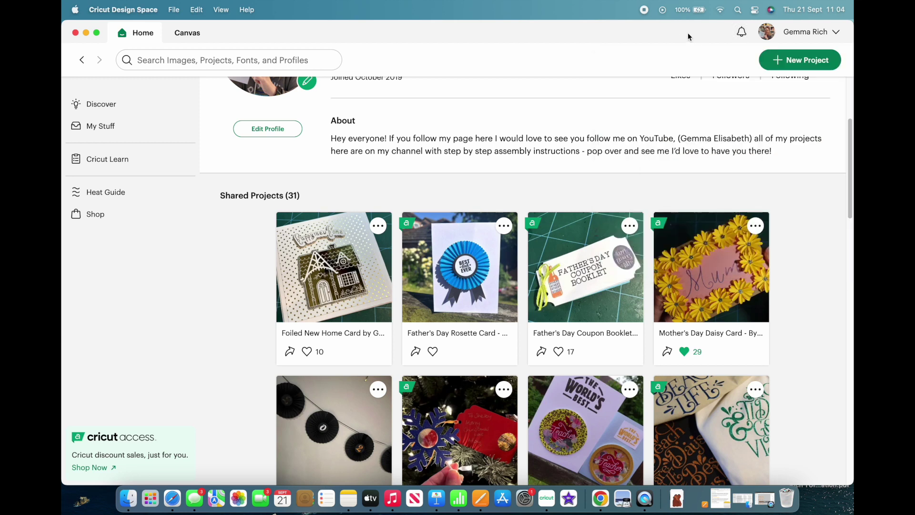
left_click(742, 34)
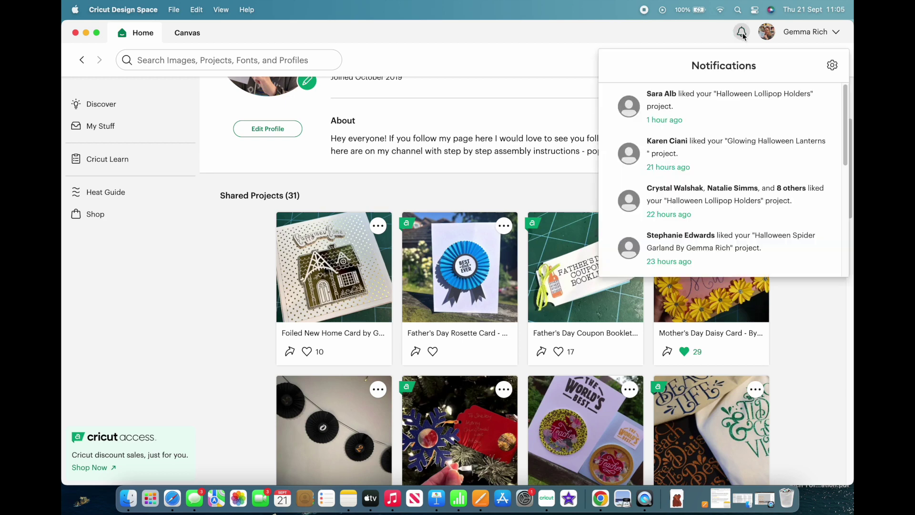
left_click(835, 34)
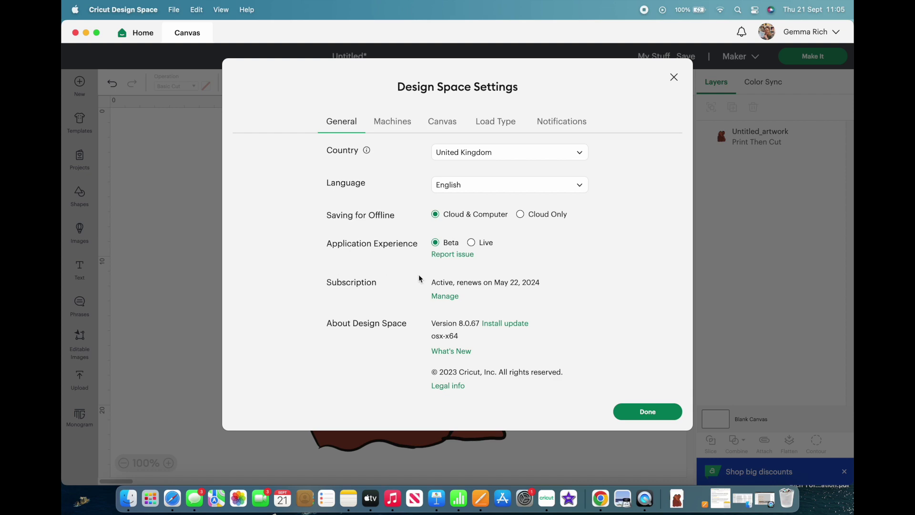
Open the What's New release notes from Design Space Settings
left_click(459, 352)
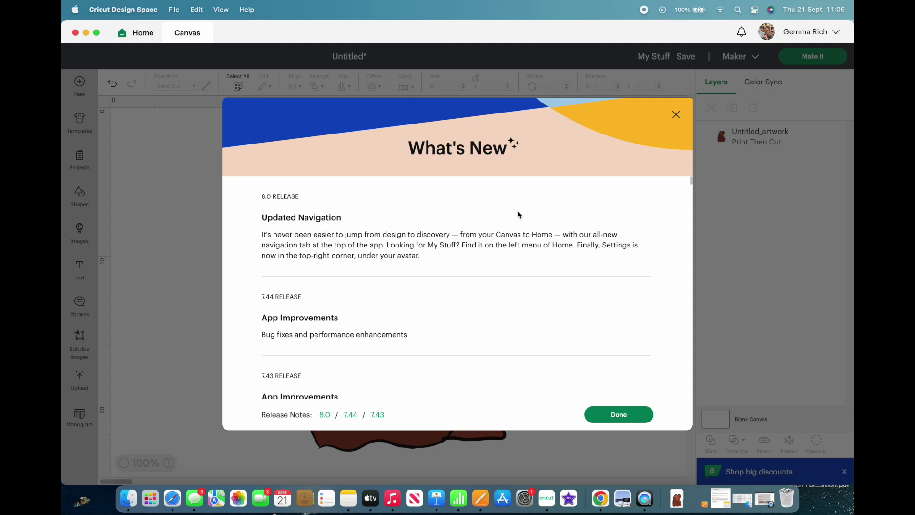
scroll(471, 303, "down", 5)
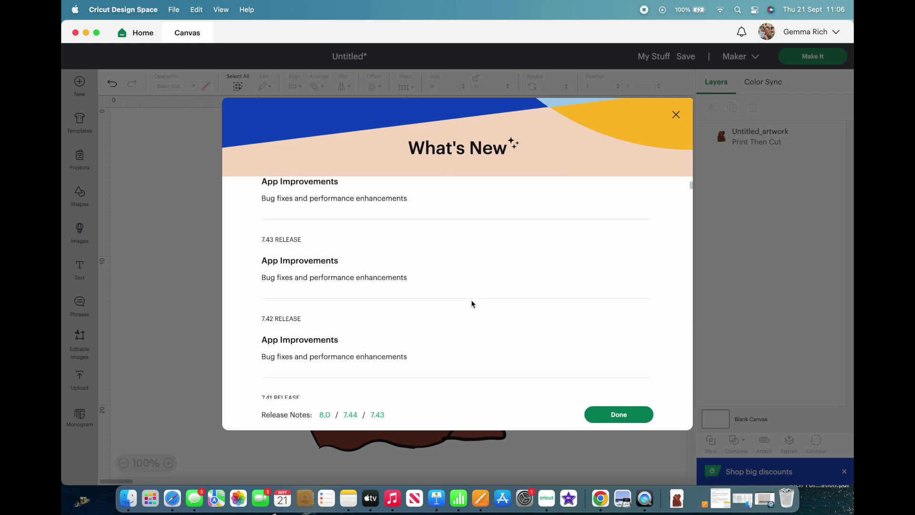
scroll(472, 303, "down", 10)
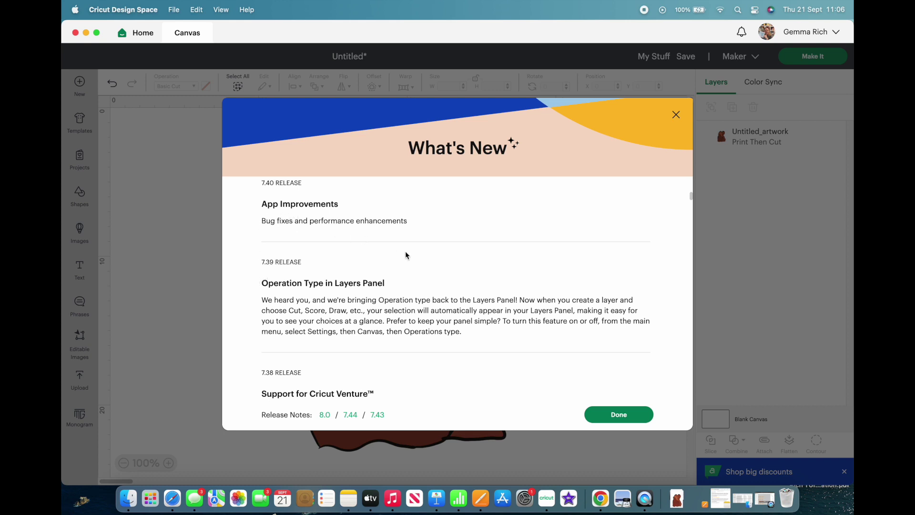
scroll(405, 255, "down", 10)
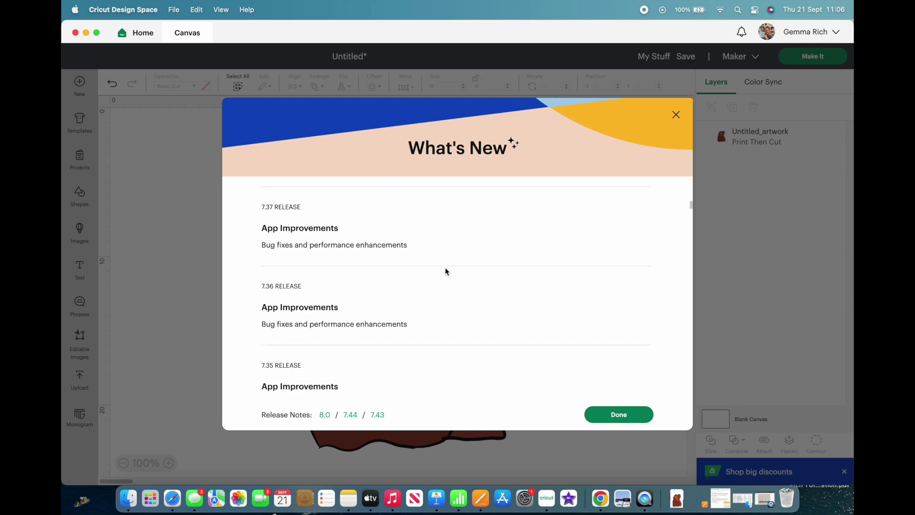
scroll(445, 271, "up", 5)
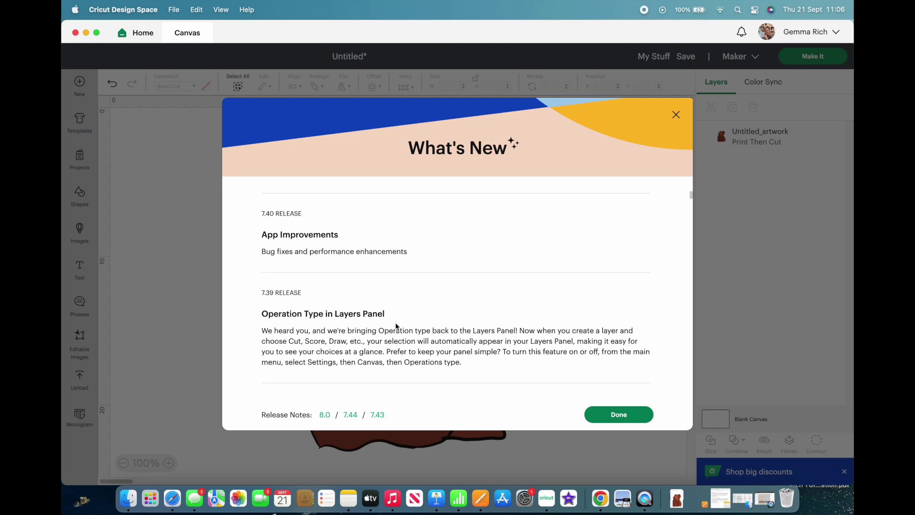
scroll(417, 319, "down", 8)
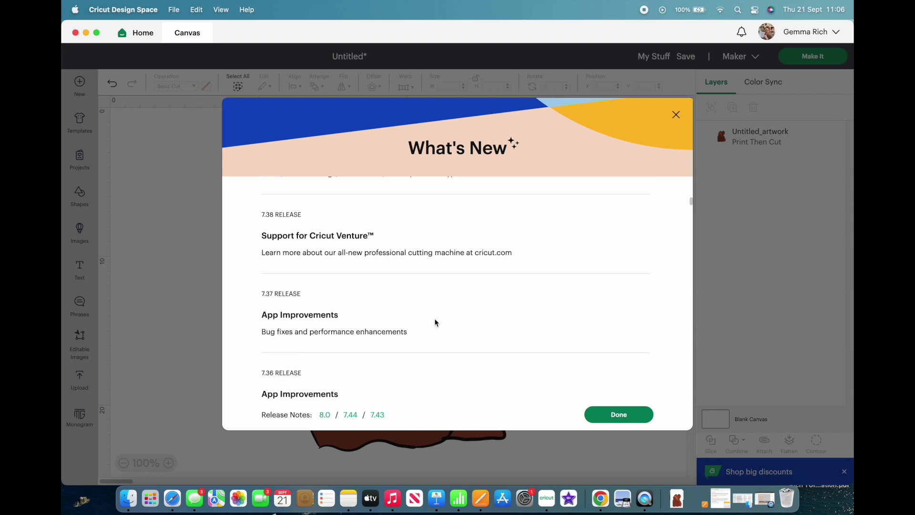
Close What's New, open Design Space Settings on the Machines tab, and list calibration machines
left_click(676, 116)
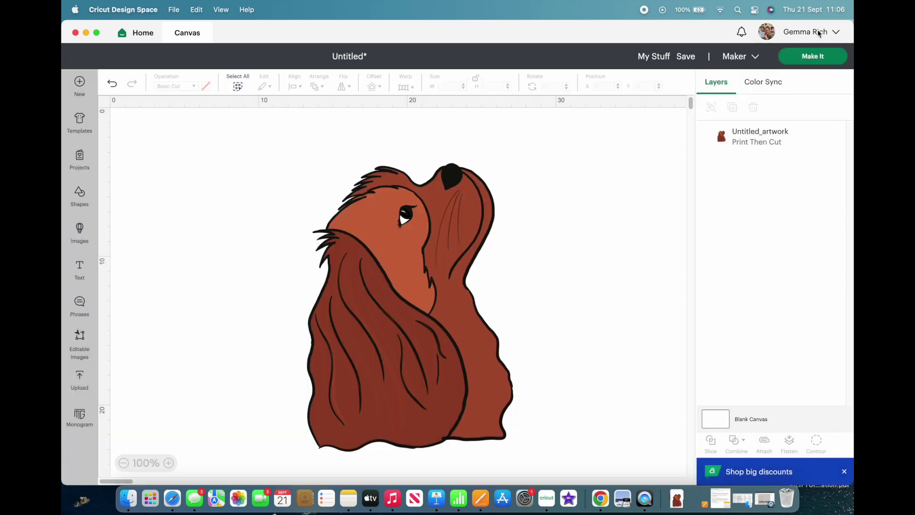
left_click(834, 33)
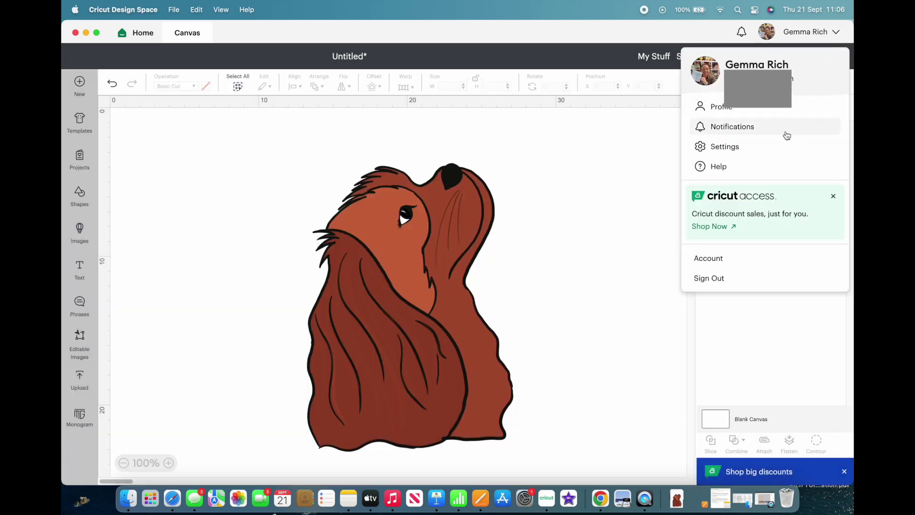
left_click(769, 148)
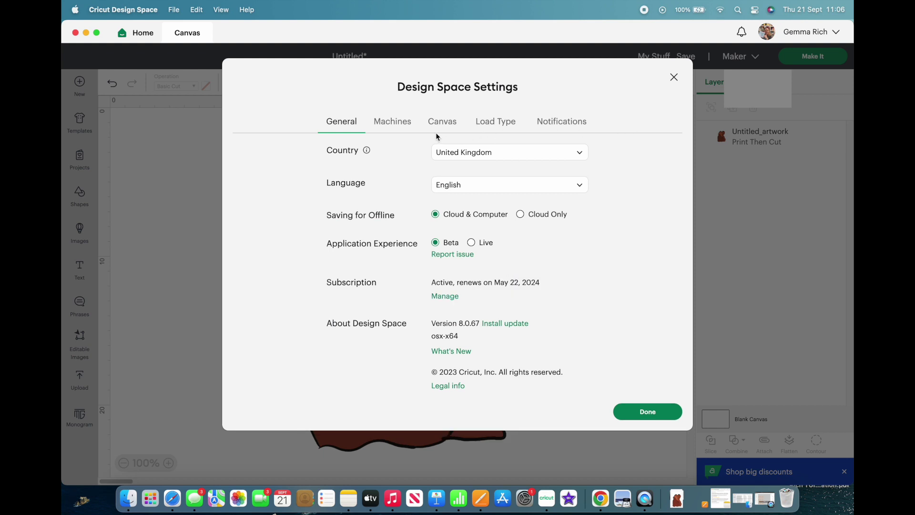
left_click(384, 126)
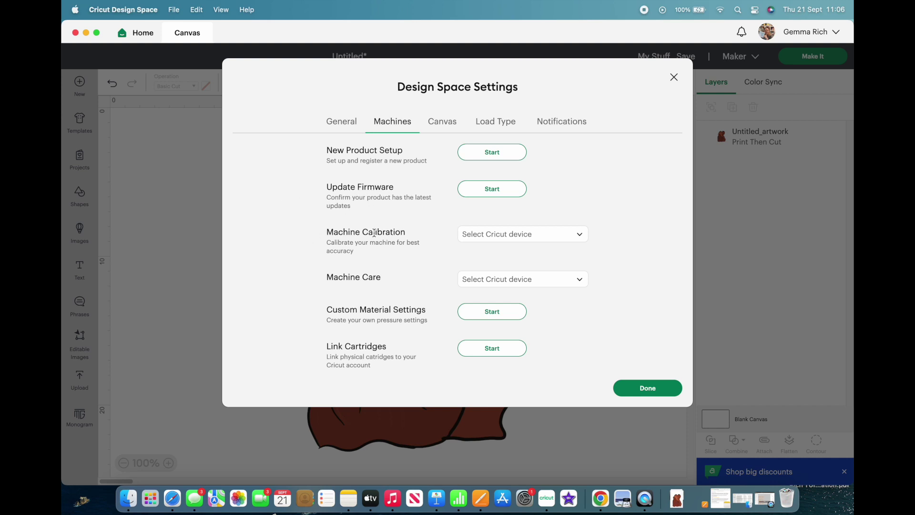
left_click(580, 234)
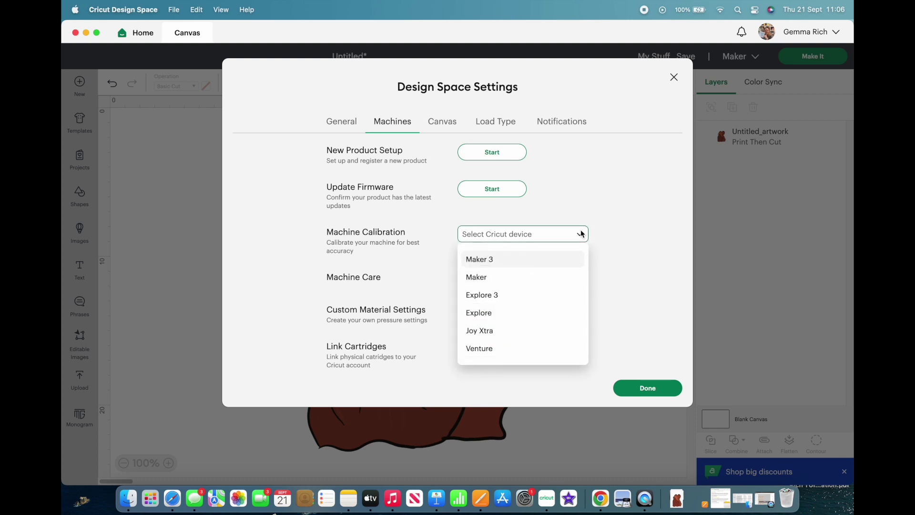
Choose Maker for Machine Calibration, then check and dismiss the Machine Care machine list
left_click(538, 276)
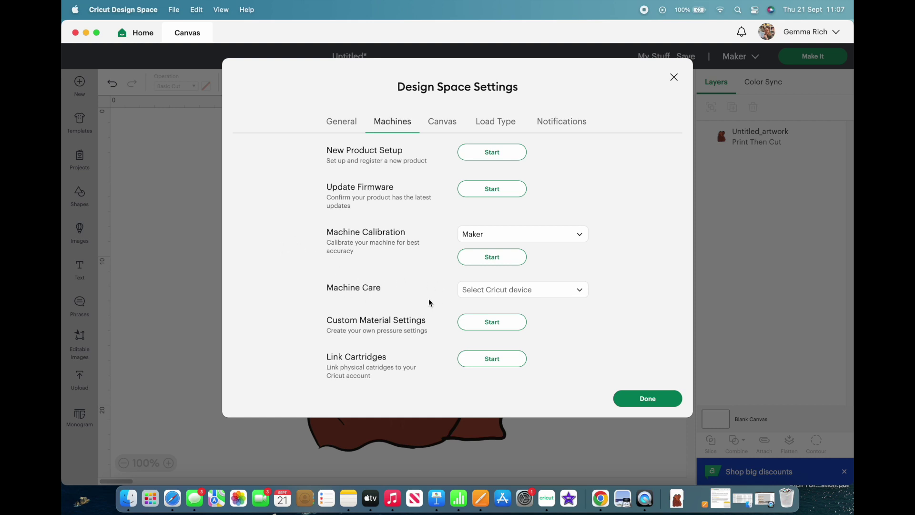
left_click(544, 294)
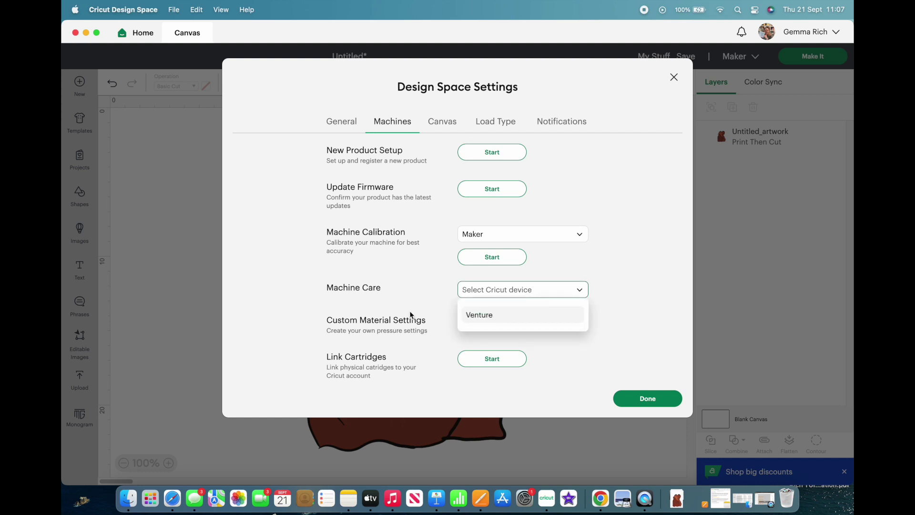
left_click(295, 295)
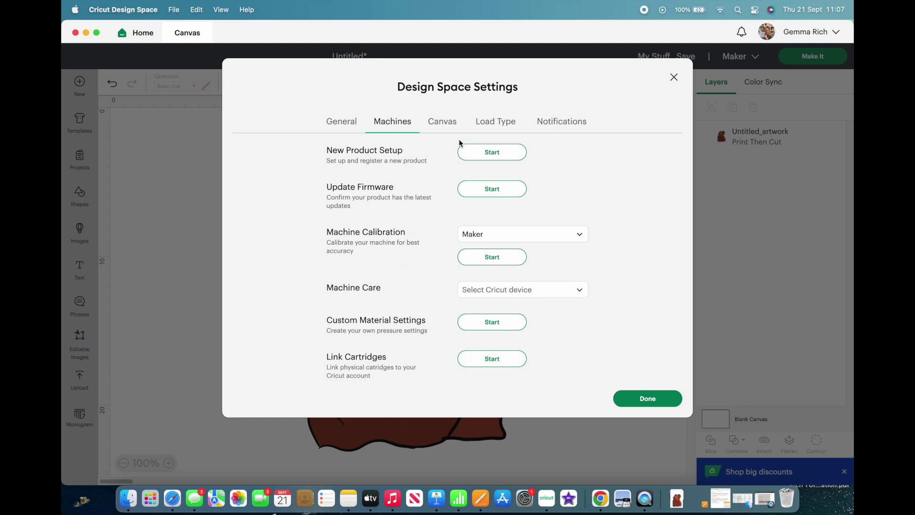
Set the Cricut Maker's default load type to On Mat - 30.5 cm x 30.5 cm
left_click(443, 123)
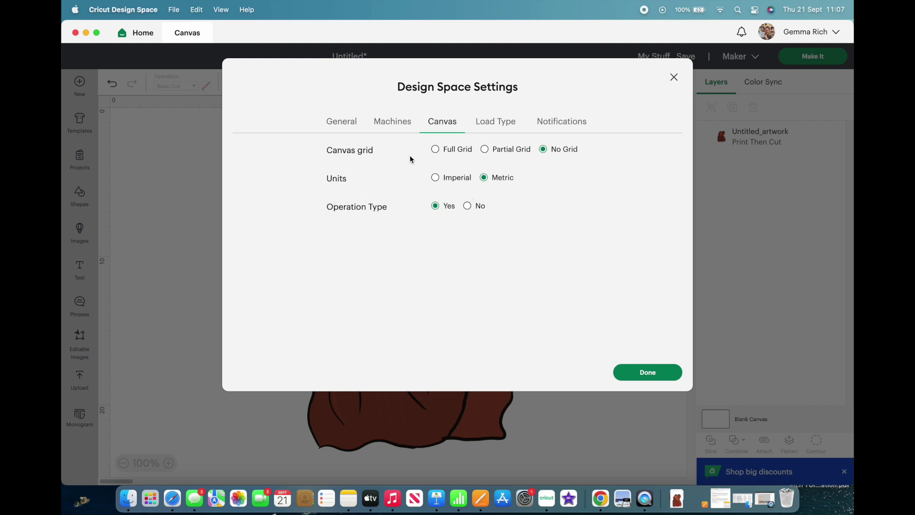
left_click(494, 121)
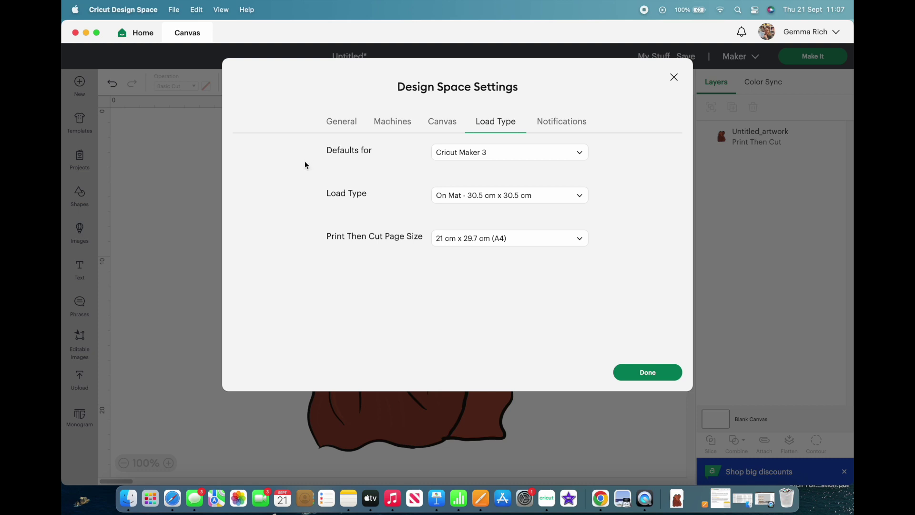
left_click(459, 153)
left_click(473, 192)
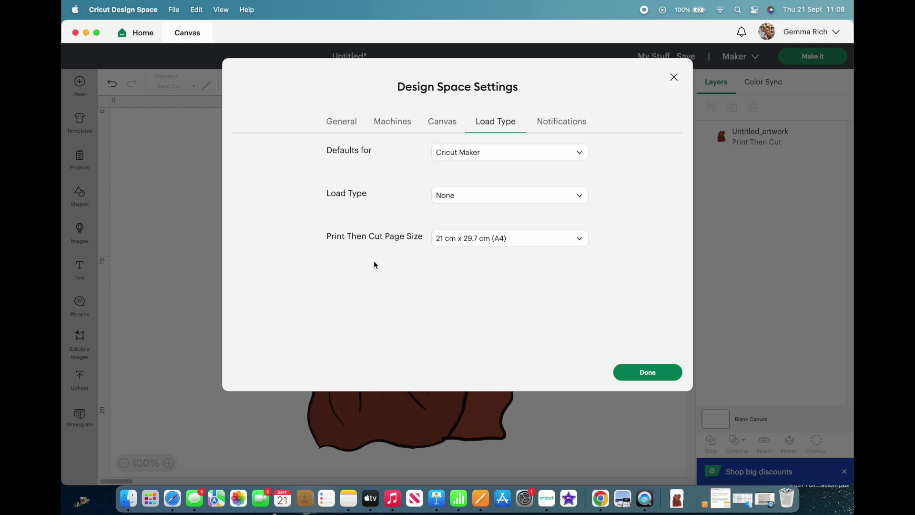
left_click(465, 195)
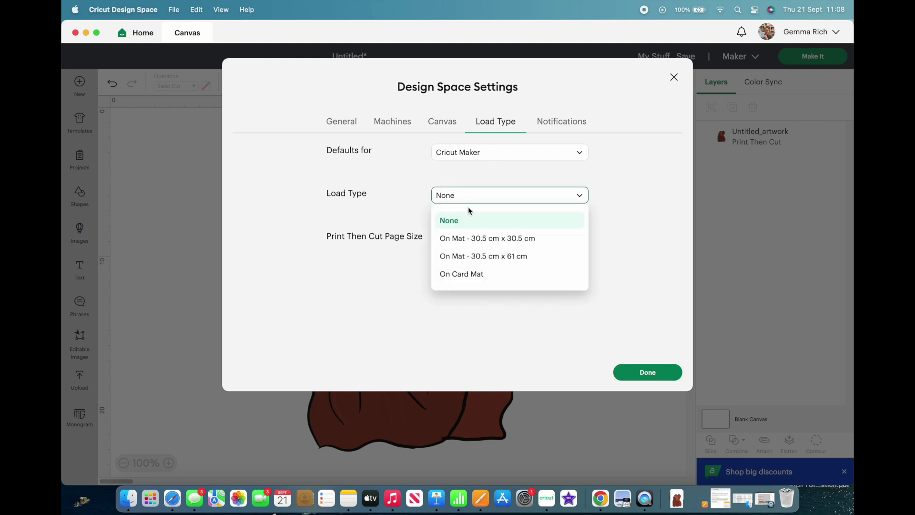
left_click(482, 240)
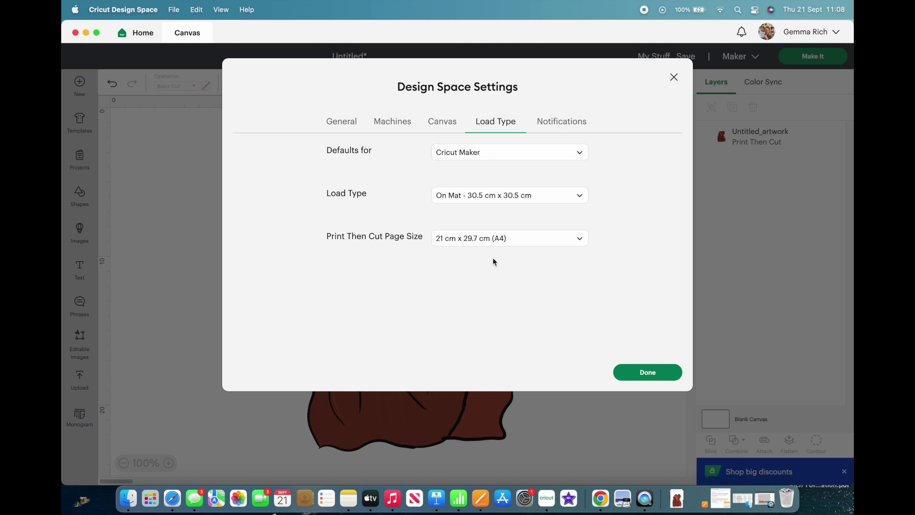
left_click(562, 122)
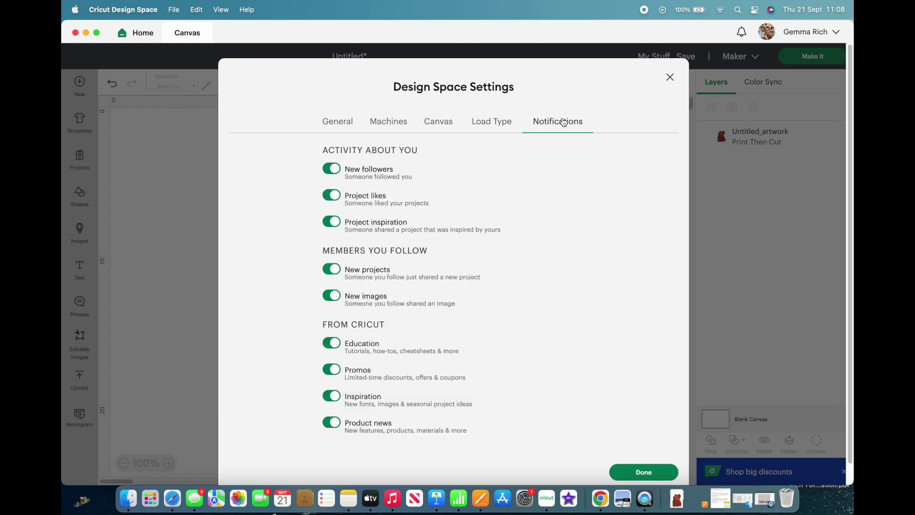
Toggle New followers notifications off and back on, then close Design Space Settings with Done
left_click(337, 170)
left_click(332, 169)
left_click(638, 474)
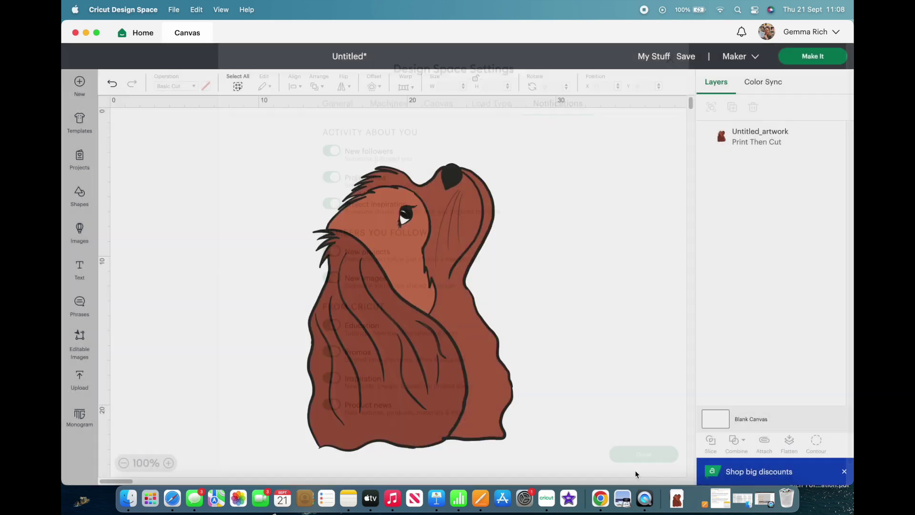